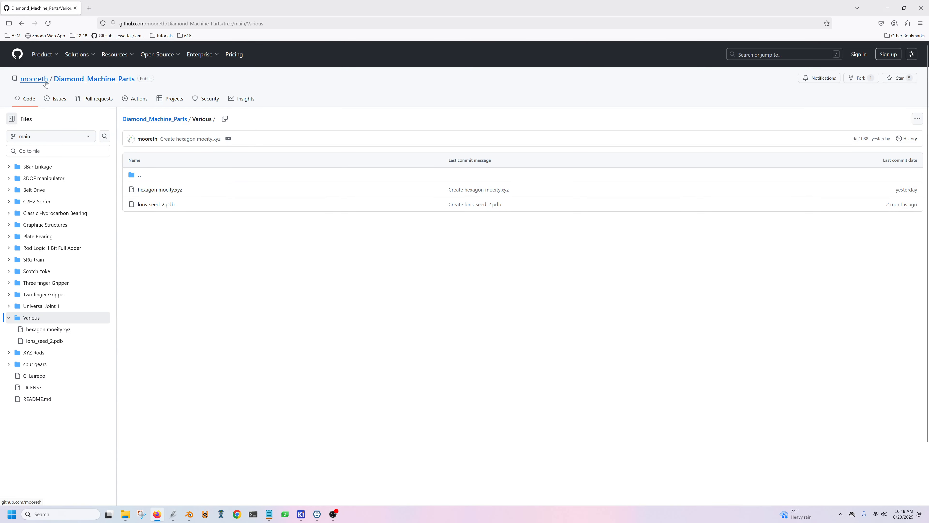
Switch to SAMSON and show the carbon hexagon structure from the top view.
mouse_move(45, 83)
click(317, 514)
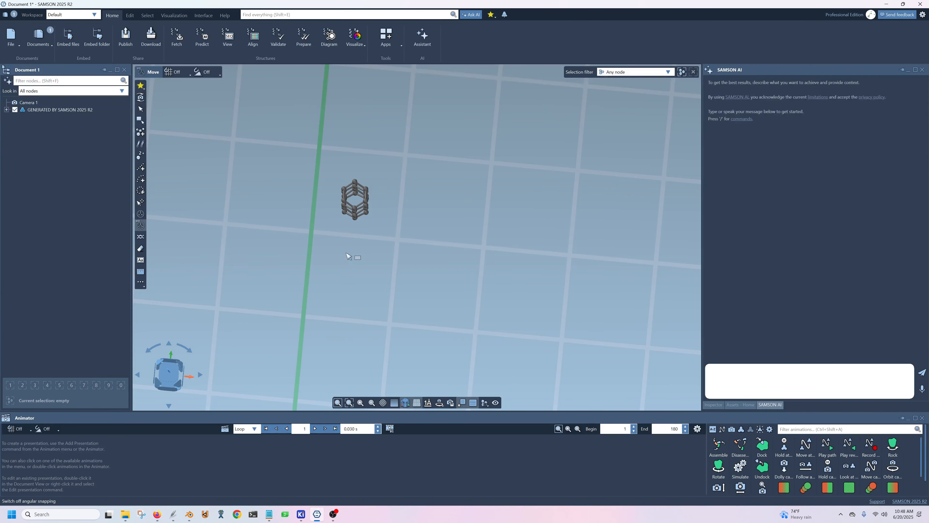
middle_drag(351, 272, 370, 303)
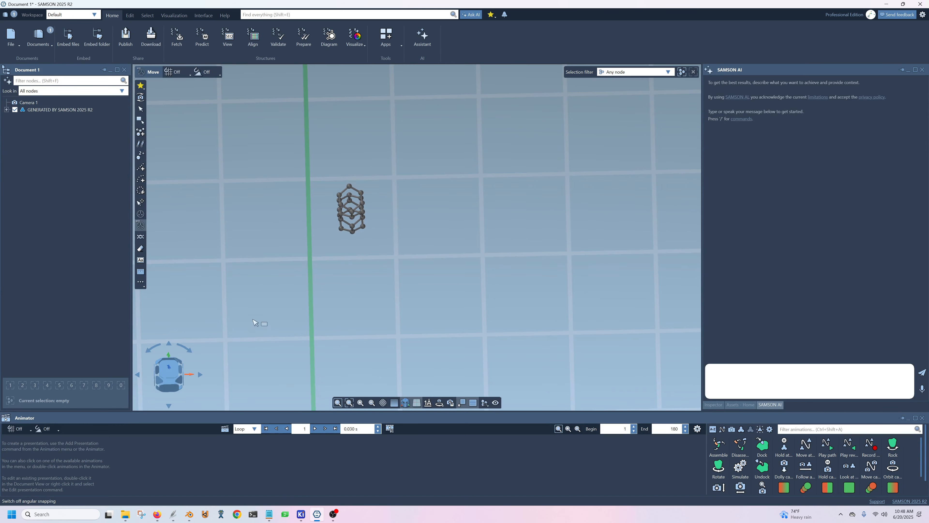
click(170, 370)
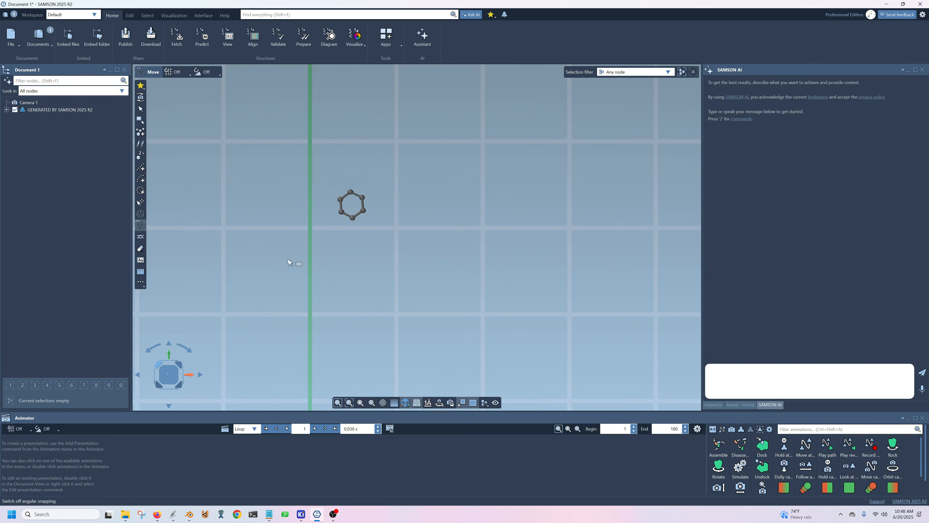
scroll(311, 277, down, 5)
middle_drag(320, 285, 342, 195)
Rename the generated structural model to "hexagon".
click(50, 110)
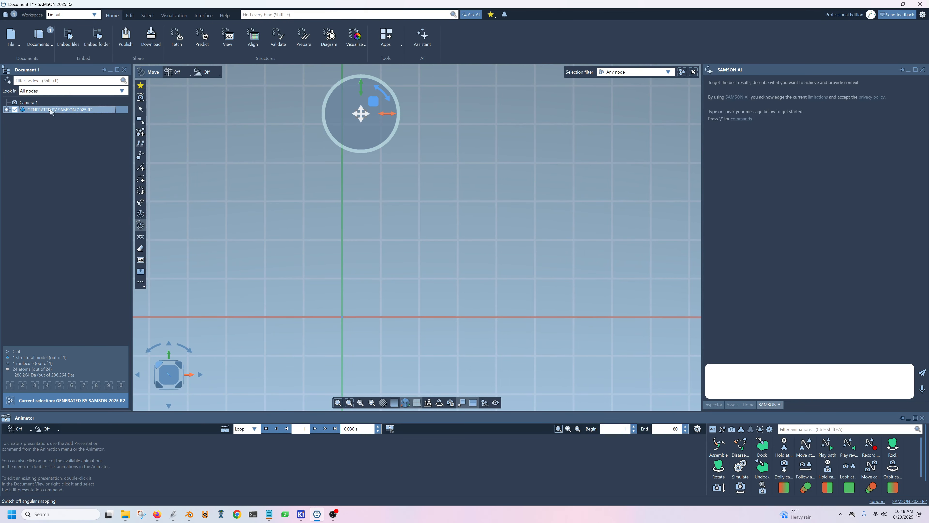
right_click(50, 110)
click(85, 256)
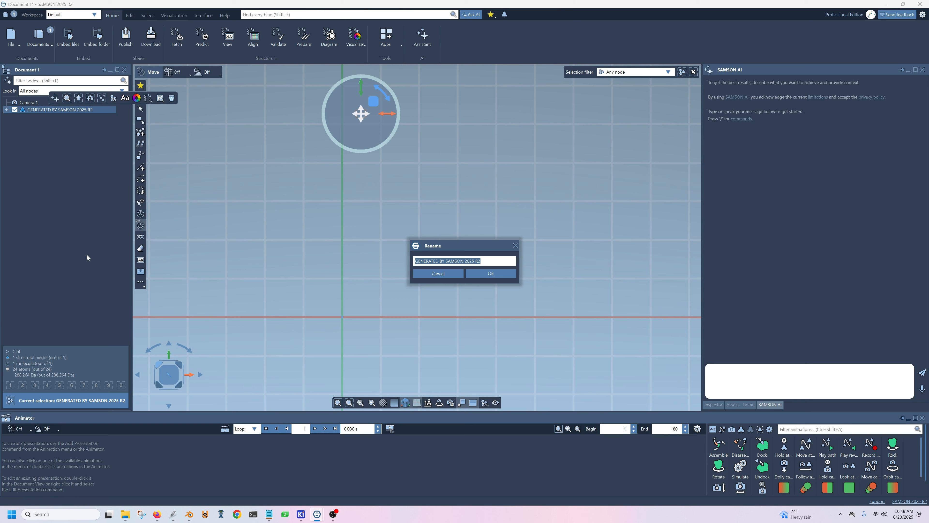
text(hexagon)
key(Return)
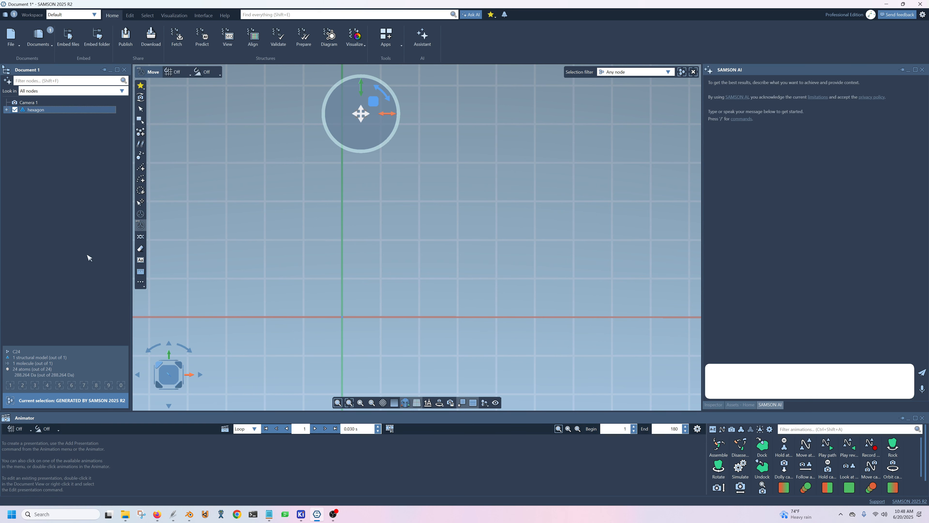
Align the hexagon model with the origin and with the Z axis.
click(130, 15)
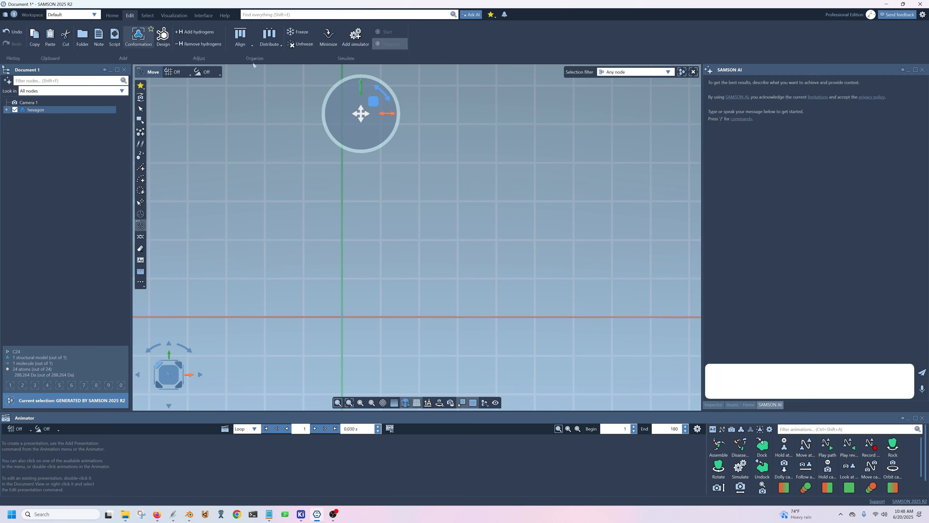
click(251, 42)
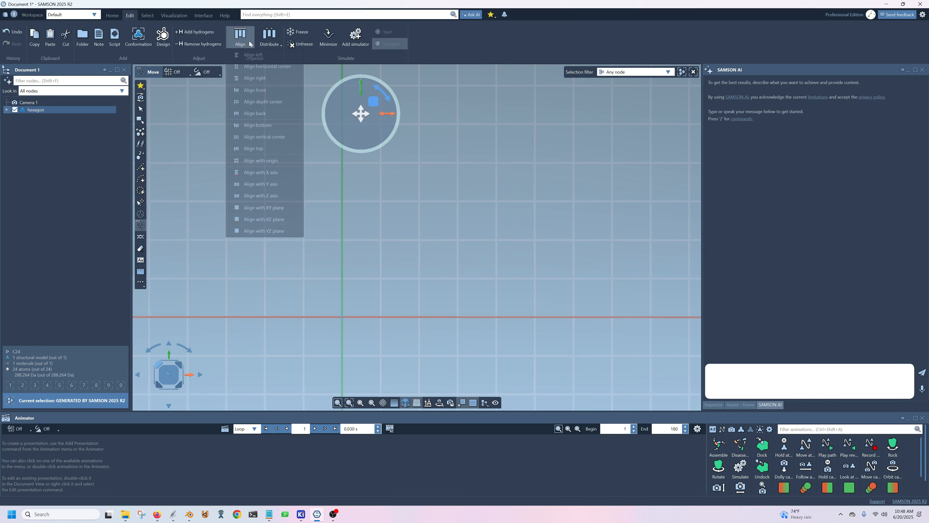
click(264, 164)
middle_drag(287, 335, 312, 295)
scroll(318, 303, up, 2)
scroll(317, 304, up, 6)
scroll(560, 212, up, 2)
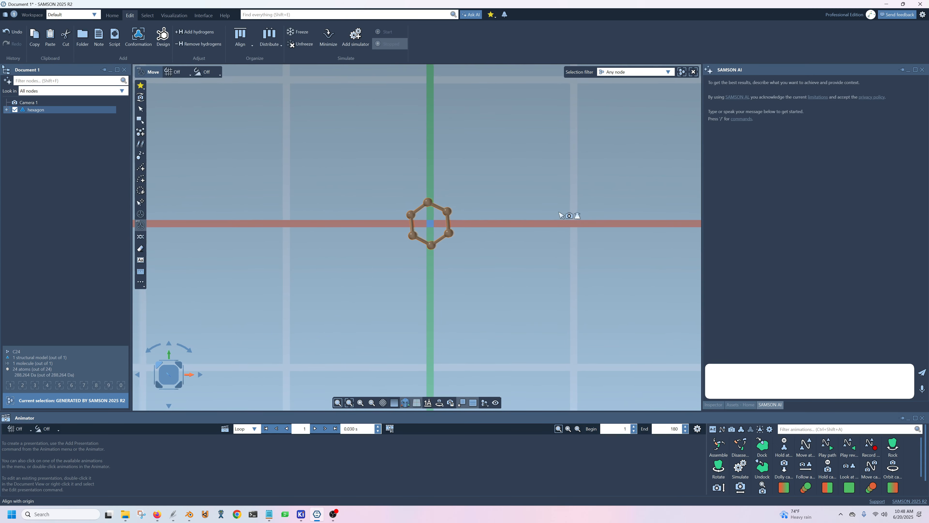
middle_drag(560, 212, 474, 241)
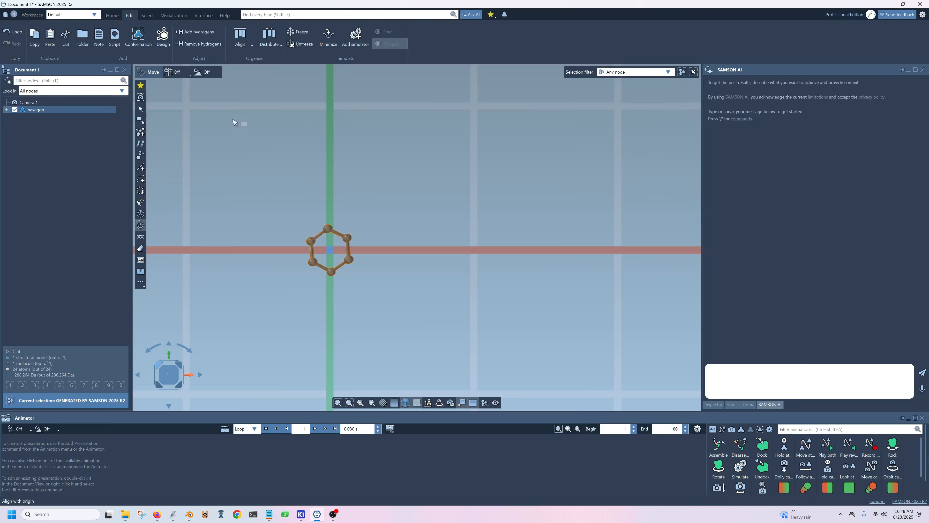
click(240, 38)
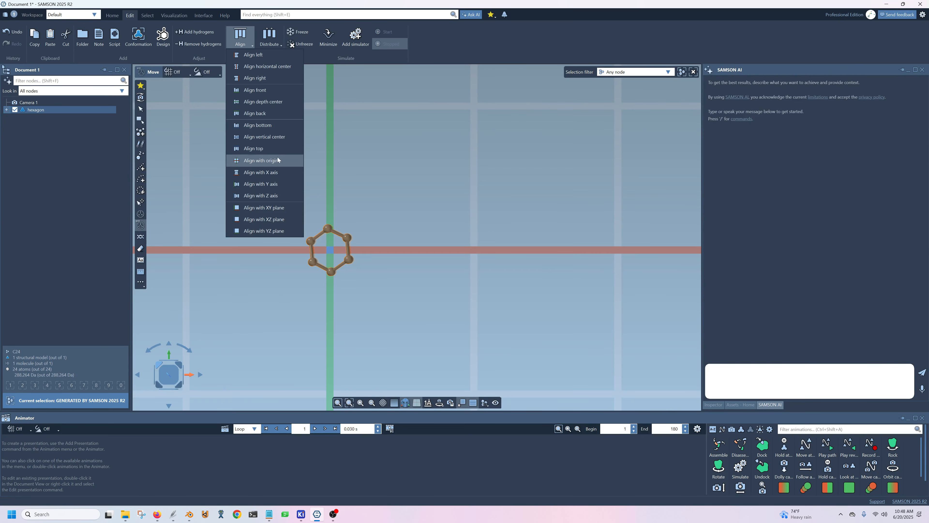
click(269, 196)
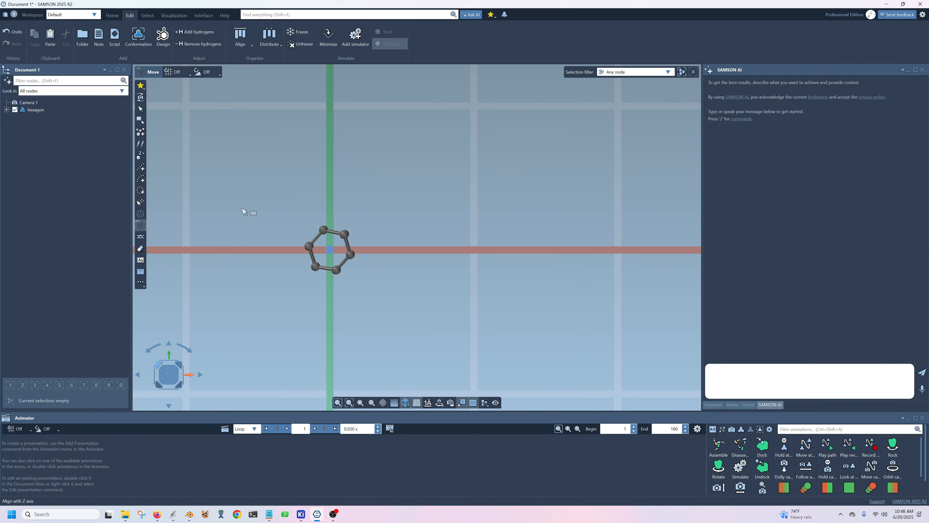
Rotate the hexagon about the Z axis until two opposite corner atoms lie on the green axis line.
click(98, 109)
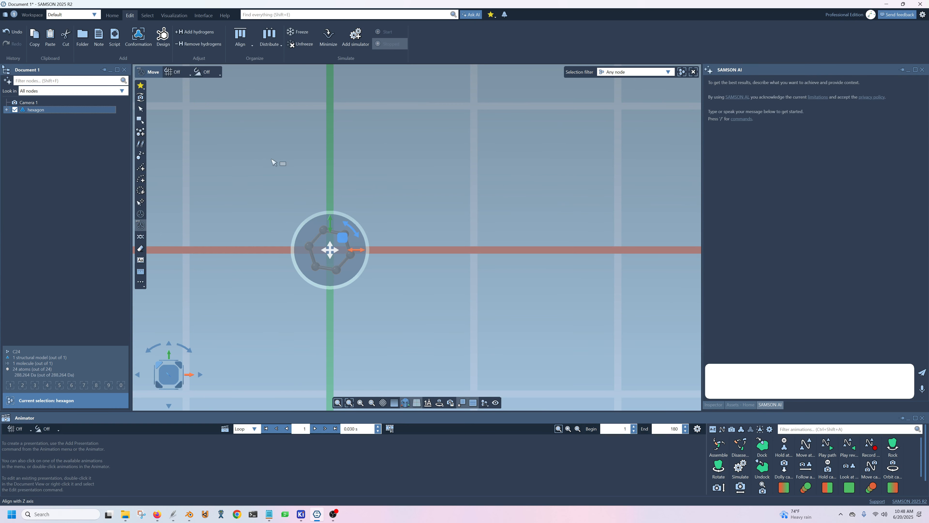
middle_drag(240, 256, 269, 253)
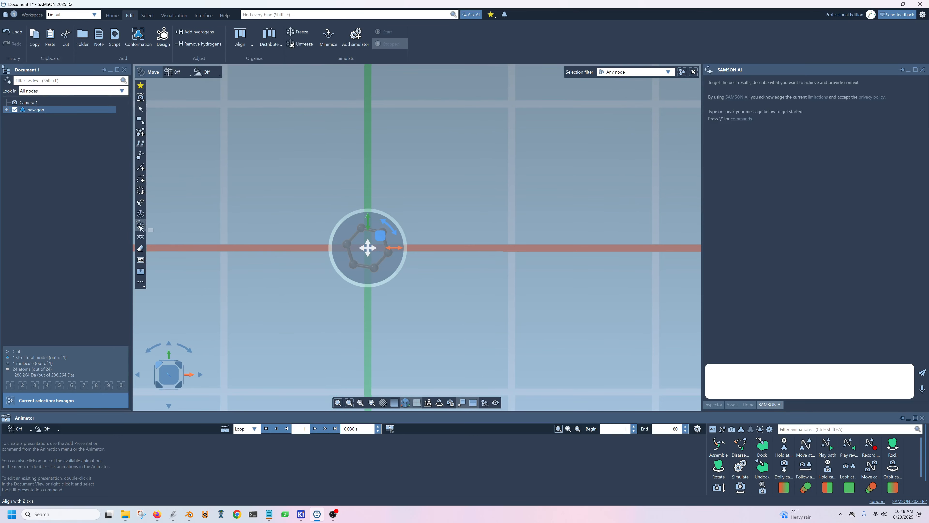
scroll(333, 205, up, 3)
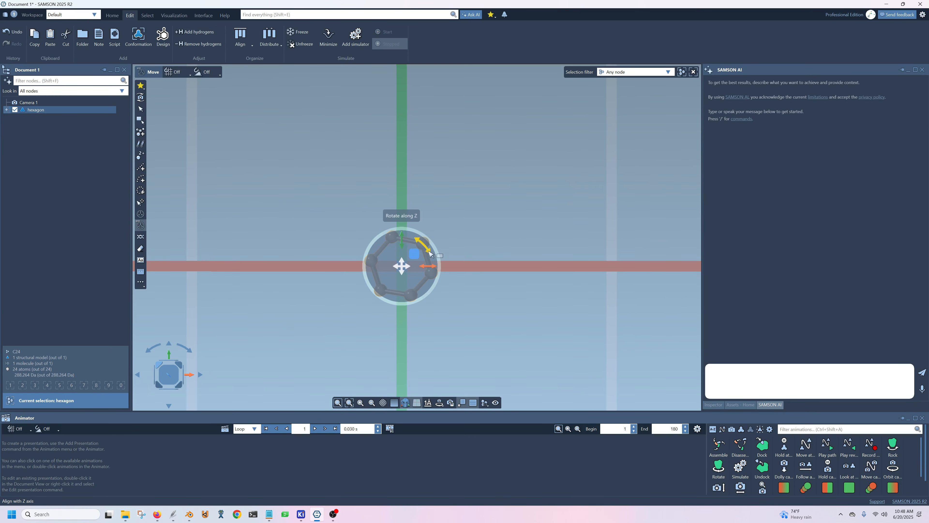
drag(427, 250, 433, 264)
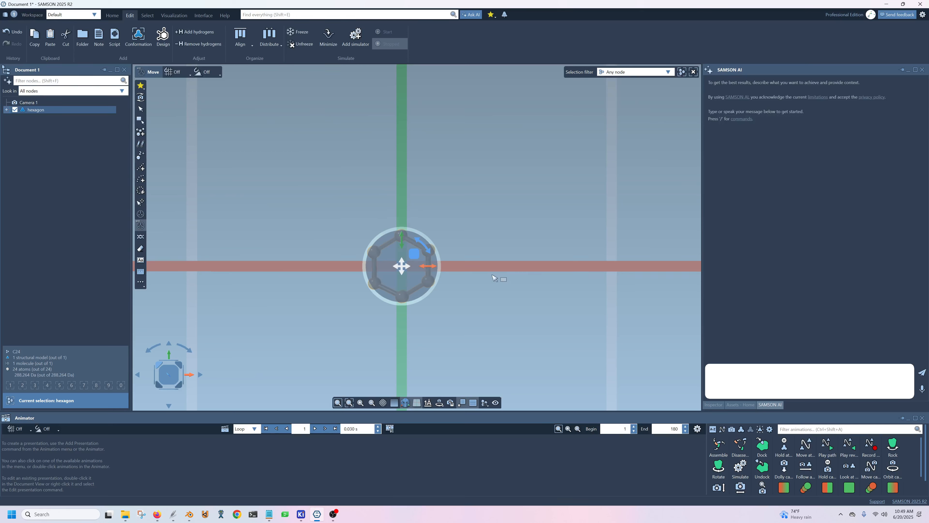
middle_drag(503, 288, 475, 266)
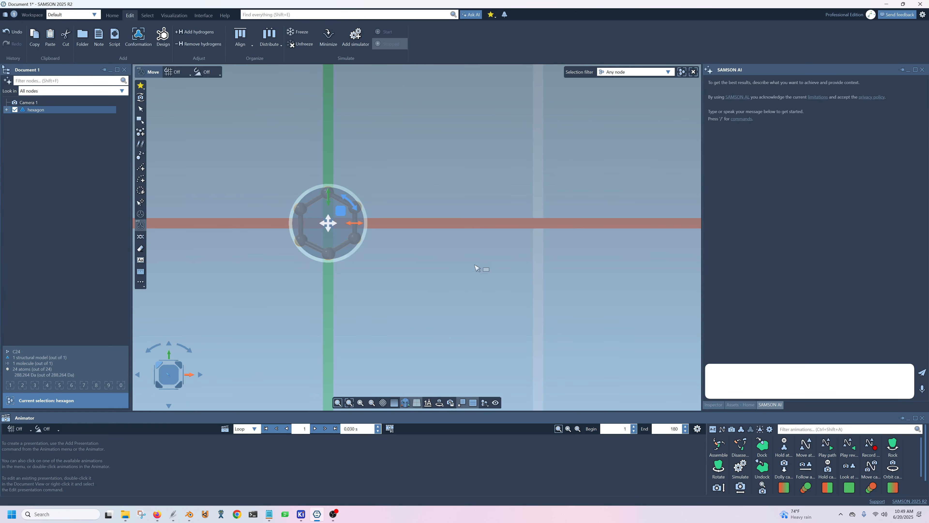
scroll(475, 267, down, 2)
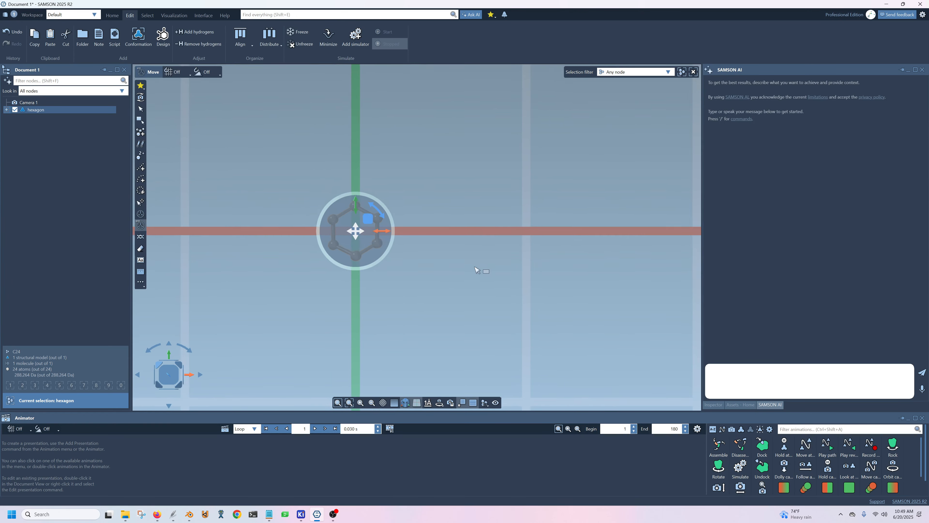
Set up a linear pattern of the hexagon model with an instance count of 8.
click(302, 323)
click(36, 110)
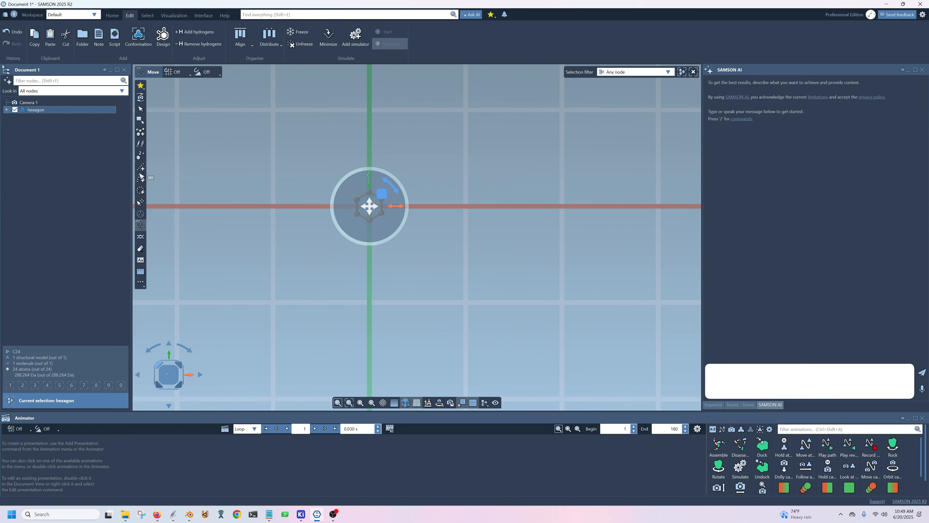
click(141, 169)
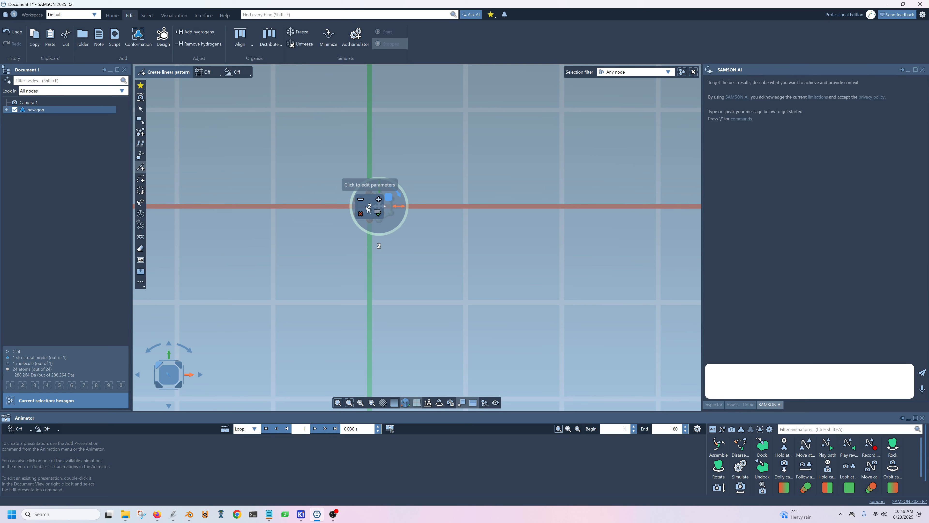
click(367, 208)
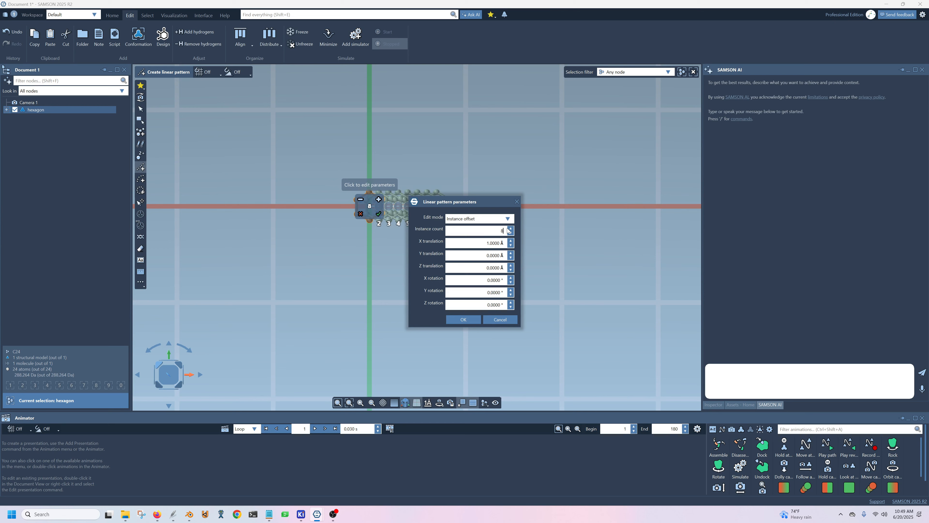
click(463, 319)
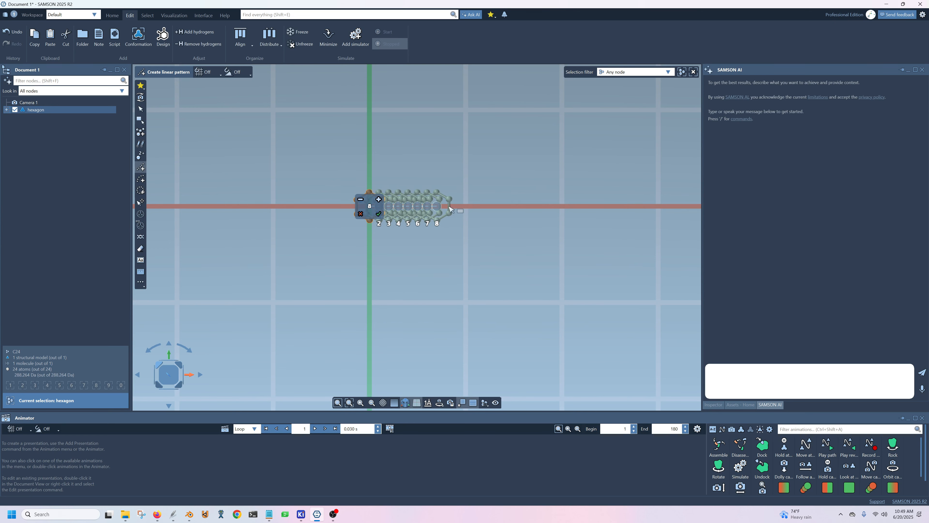
Space the 8 hexagon copies along the red axis so neighbouring rings share an edge, and accept the linear pattern.
drag(452, 216, 559, 212)
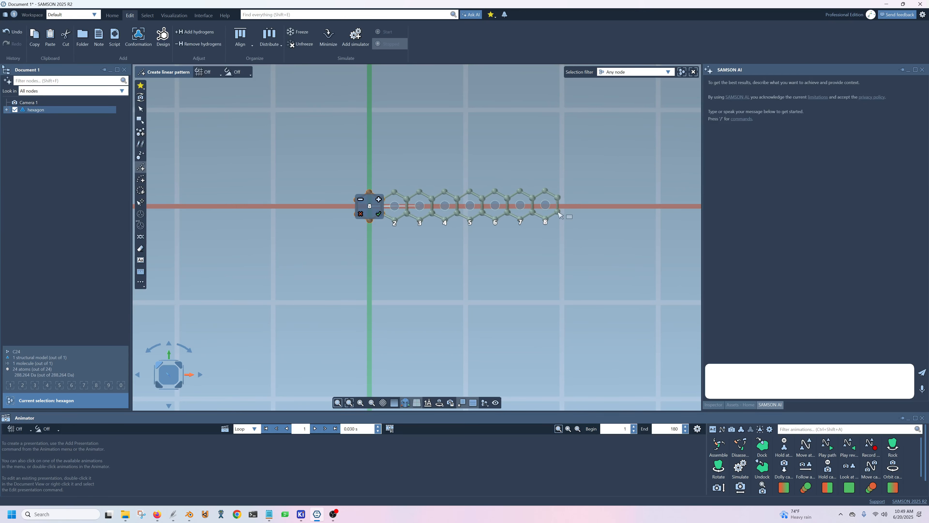
scroll(414, 216, up, 3)
right_drag(419, 283, 378, 297)
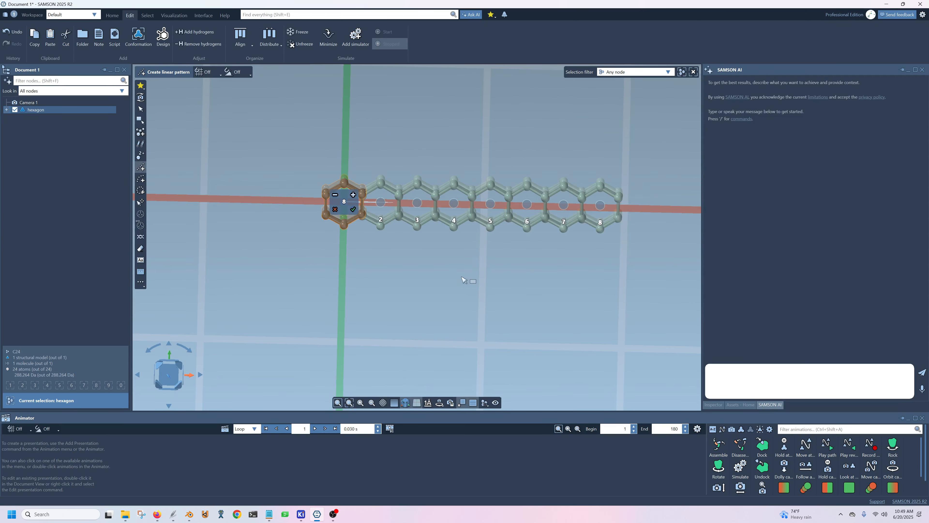
click(171, 375)
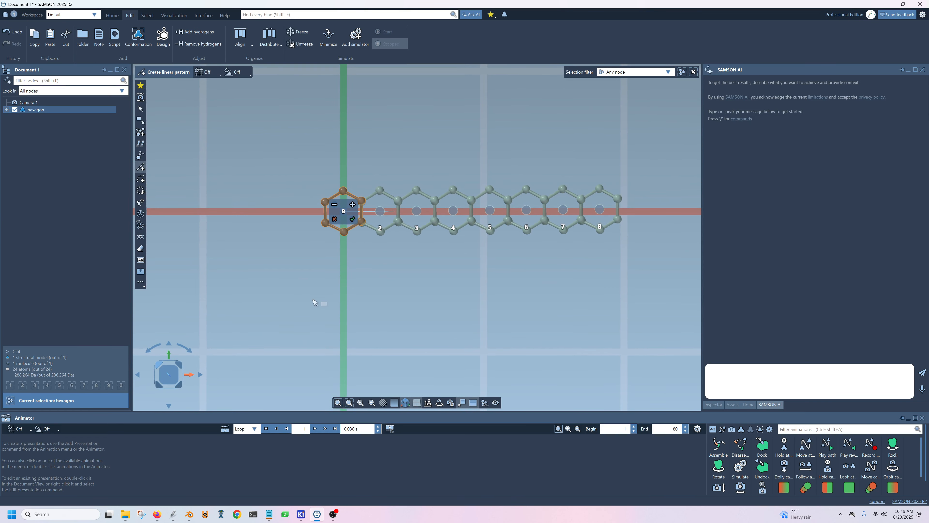
click(353, 219)
middle_drag(394, 322, 377, 302)
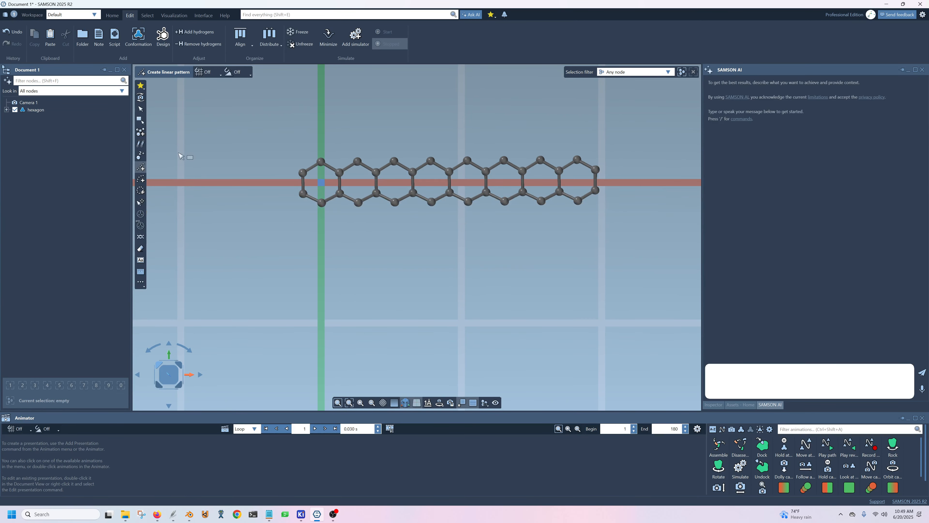
Set up a linear pattern of the complete hexagon row with an instance count of 16.
click(36, 109)
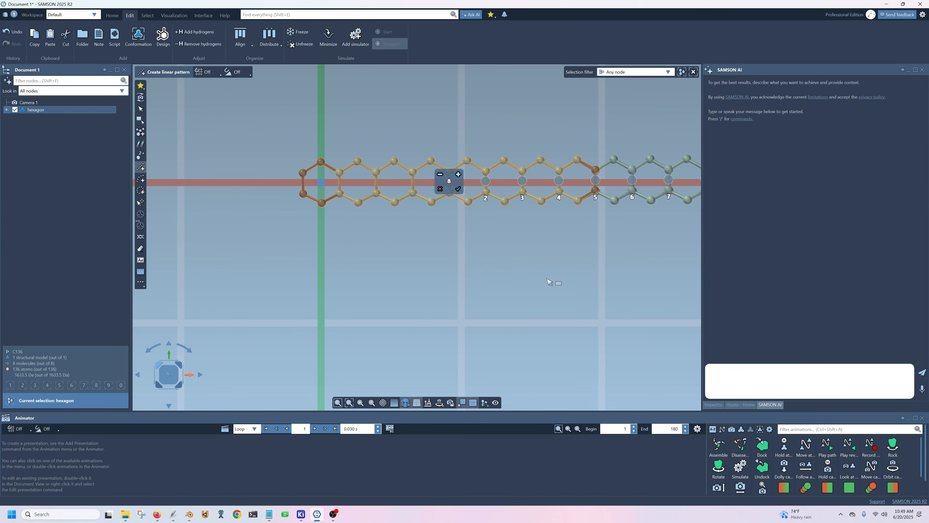
scroll(474, 270, down, 4)
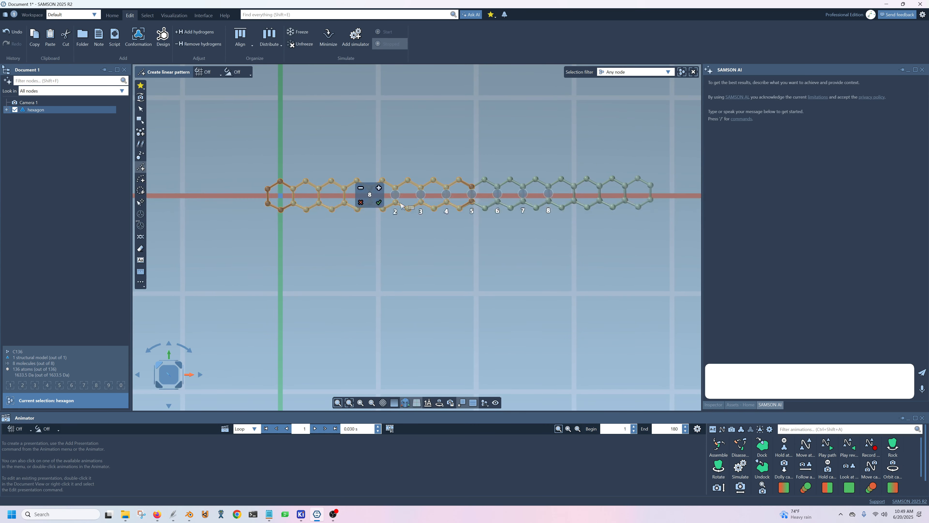
click(370, 194)
text(16)
click(464, 319)
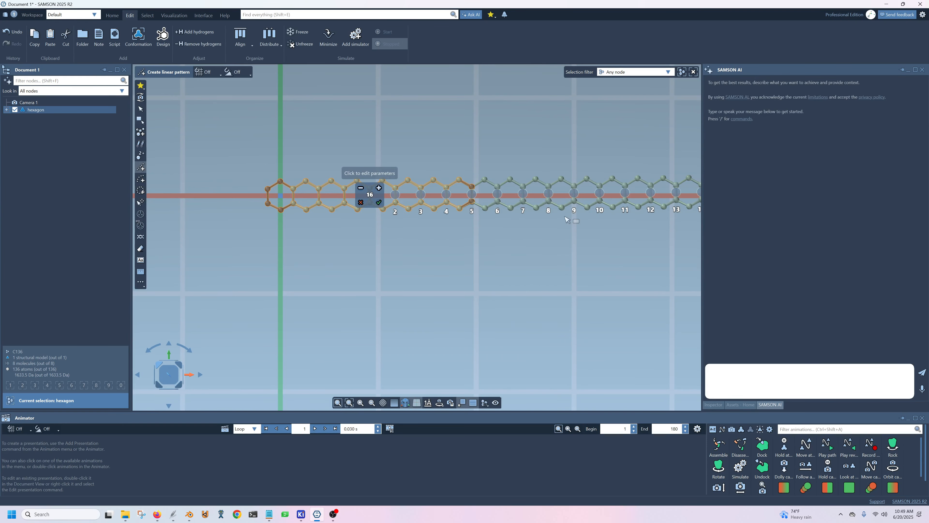
Offset the 16 row copies diagonally downward so adjoining rows interlock into a honeycomb sheet, and accept the linear pattern.
drag(572, 254, 137, 476)
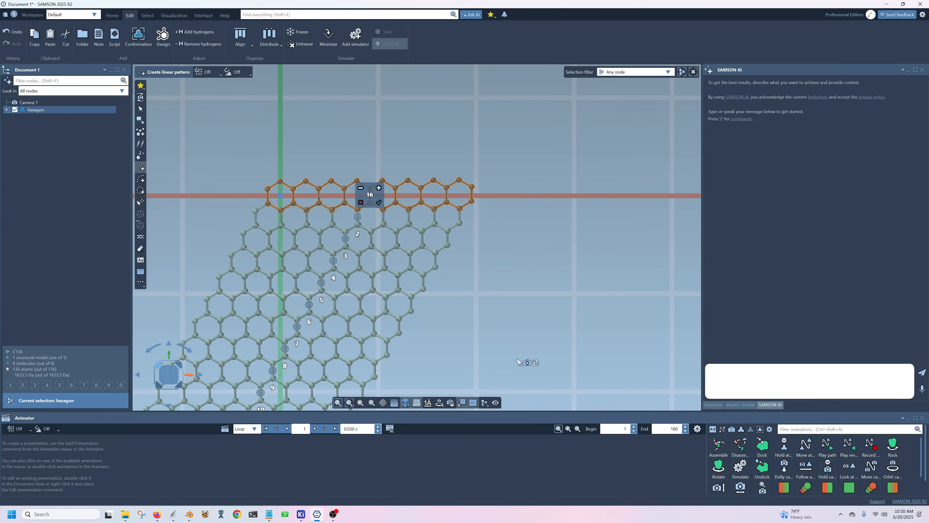
middle_drag(529, 363, 500, 342)
click(168, 367)
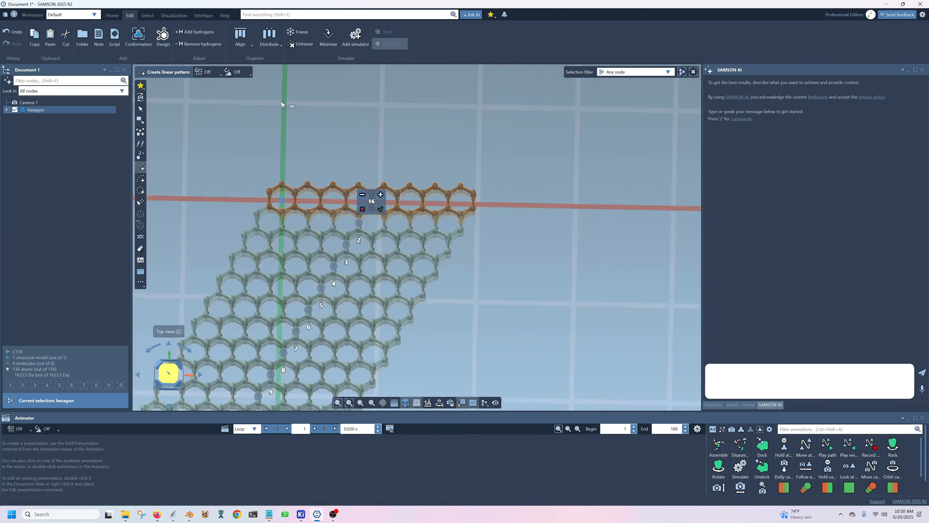
middle_drag(516, 293, 525, 208)
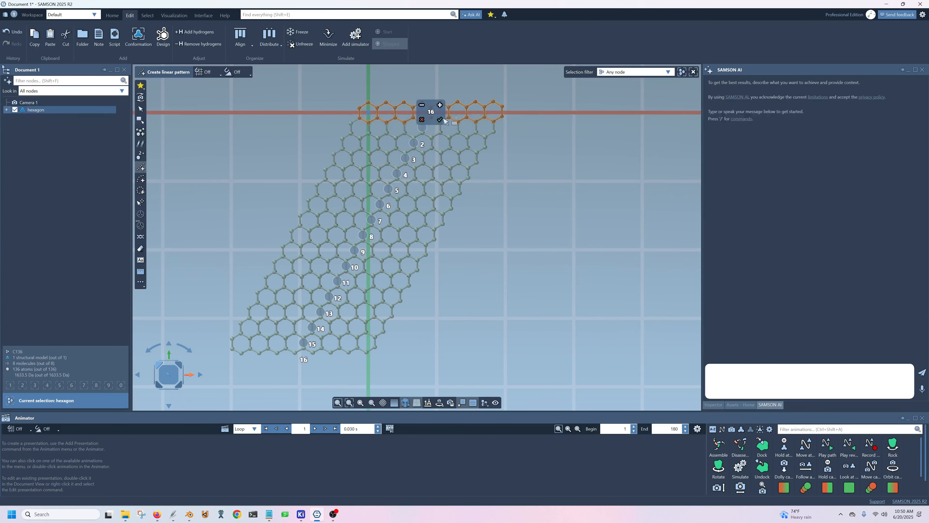
click(440, 120)
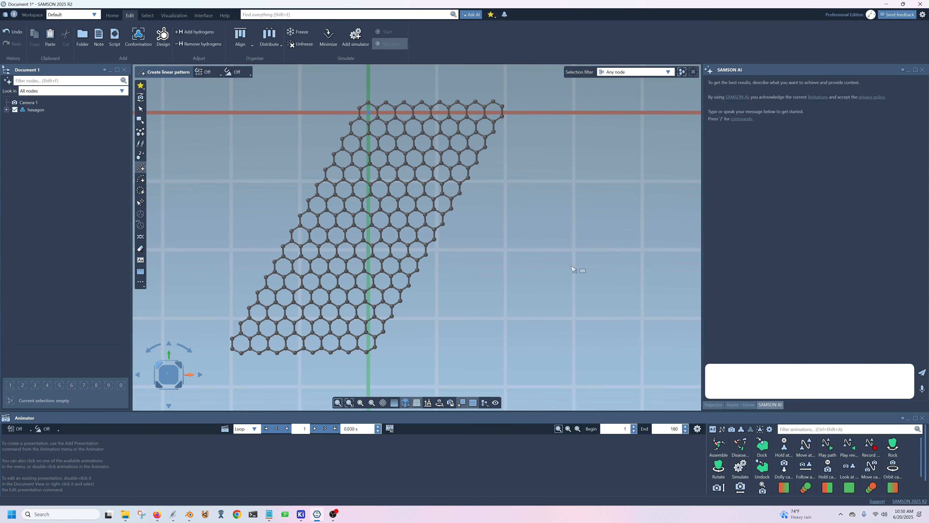
Set up a linear pattern of the whole honeycomb sheet with an instance count of 2.
click(40, 110)
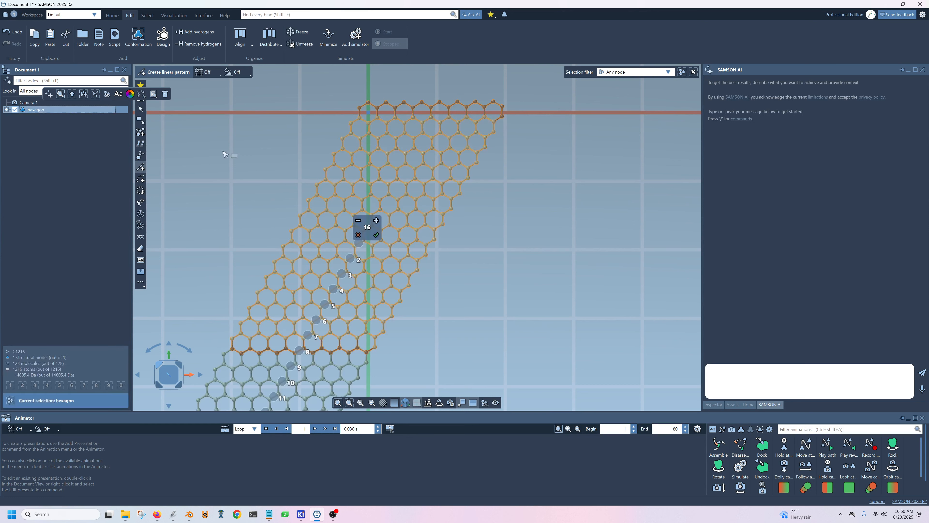
click(368, 228)
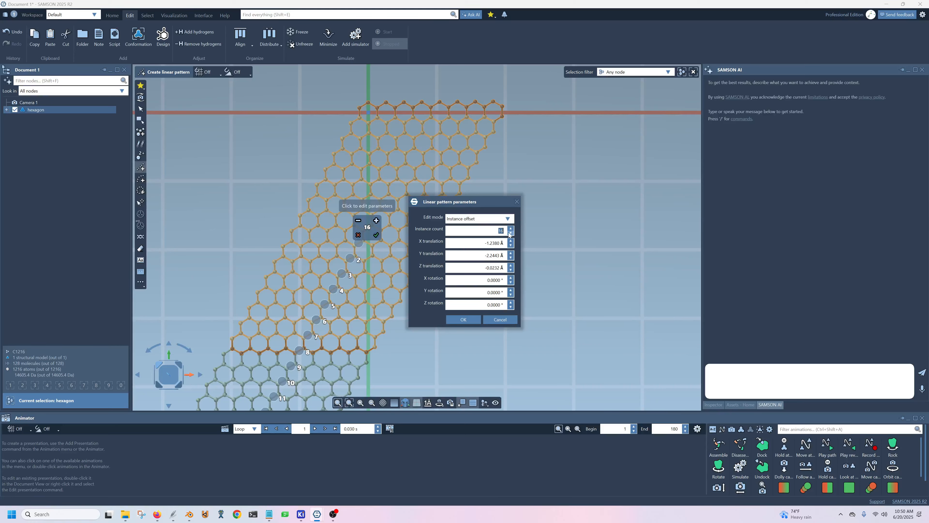
text(2)
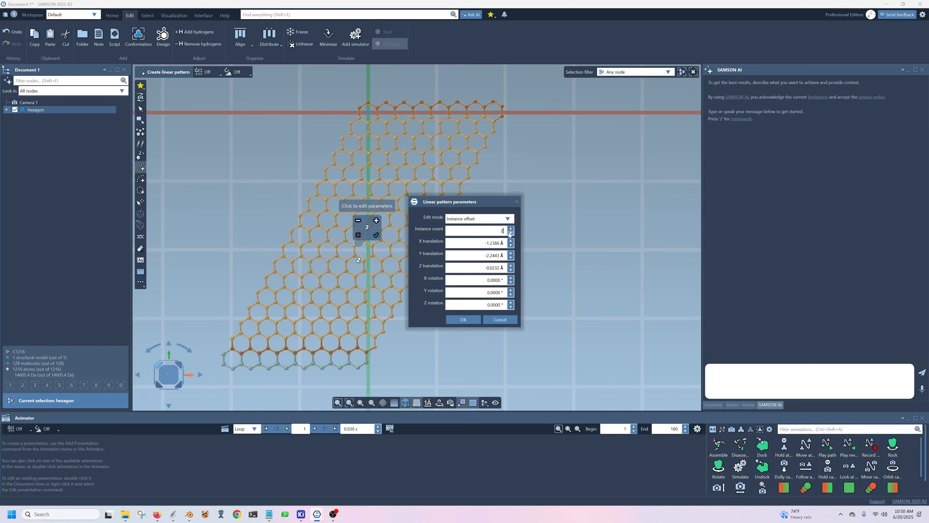
click(468, 321)
Place the second sheet copy beside the original along the red axis so their slanted edges join, and accept the linear pattern.
drag(370, 364, 519, 349)
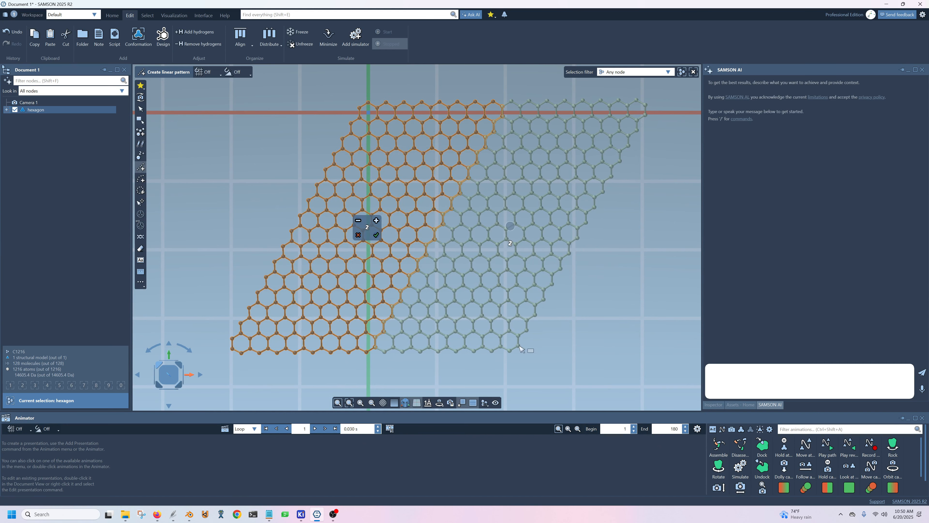
mouse_move(574, 371)
middle_down()
mouse_move(580, 302)
mouse_move(615, 257)
mouse_move(583, 368)
middle_up()
click(170, 382)
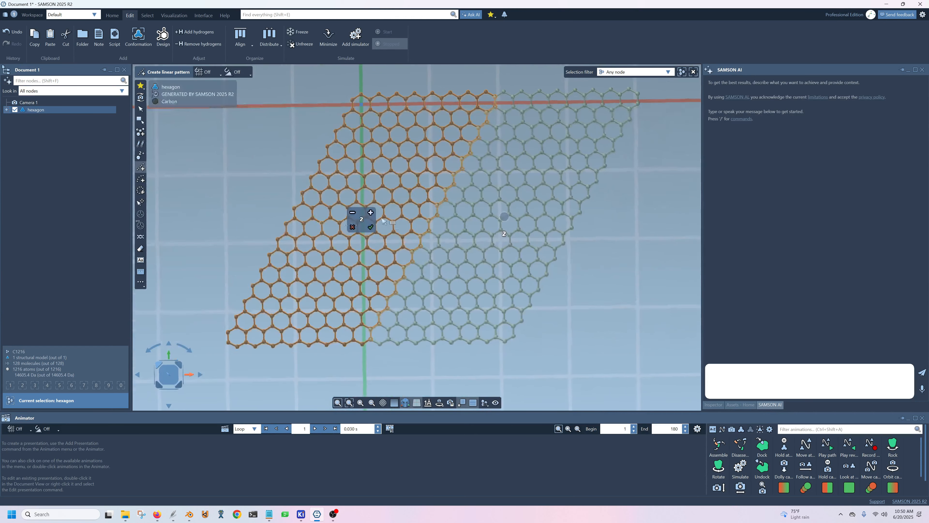
click(372, 226)
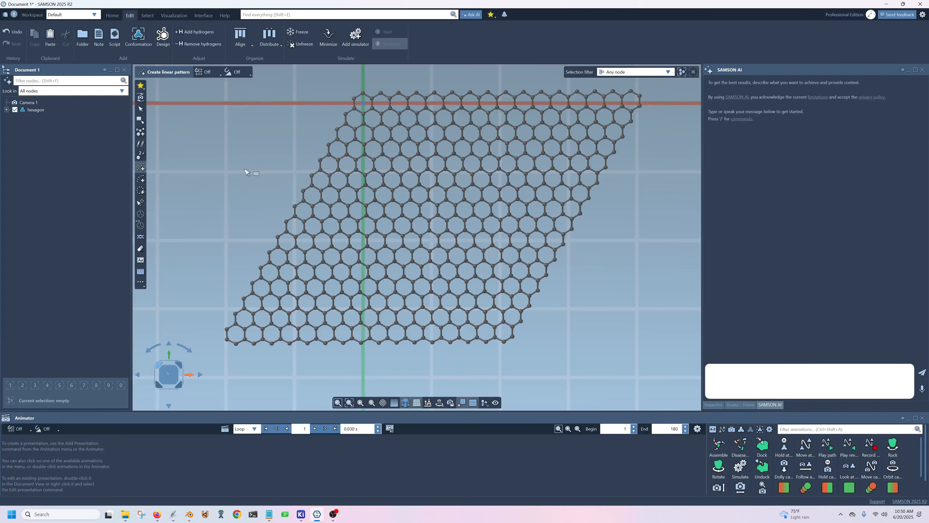
Rotate the entire hexagon model 60° counterclockwise in the view plane with the Move editor, using 60° angular snapping, and clear the selection.
scroll(244, 175, down, 5)
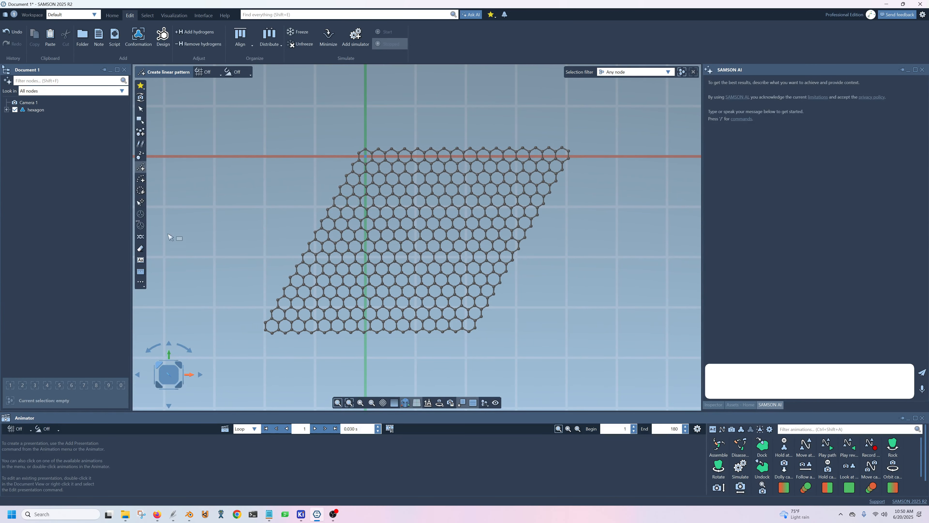
click(141, 226)
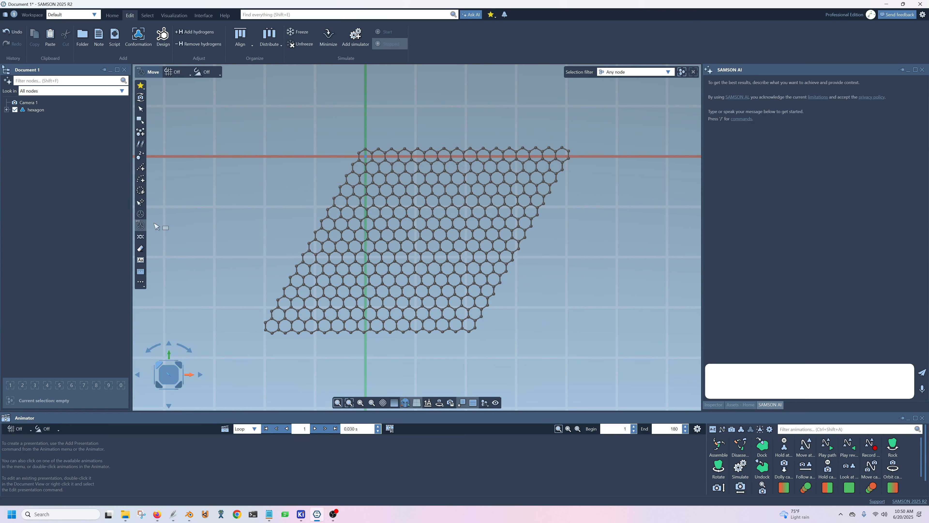
click(40, 110)
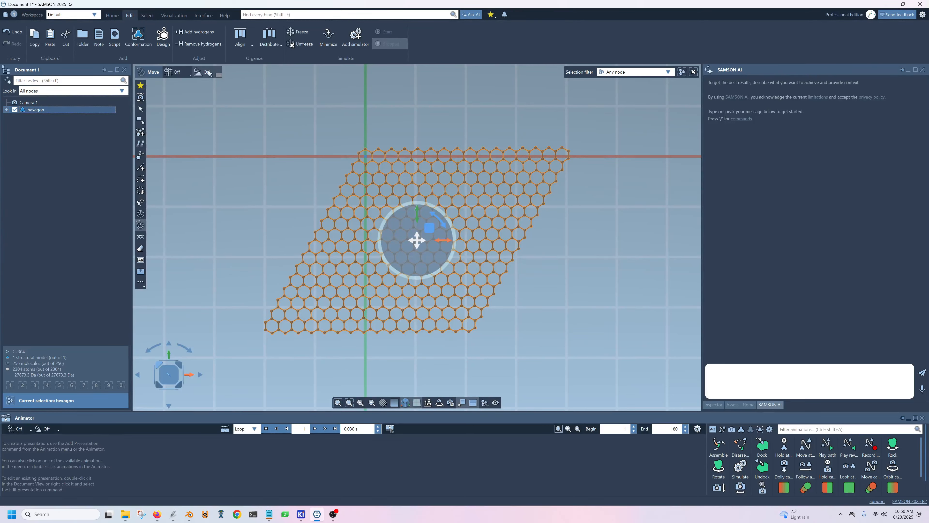
click(207, 73)
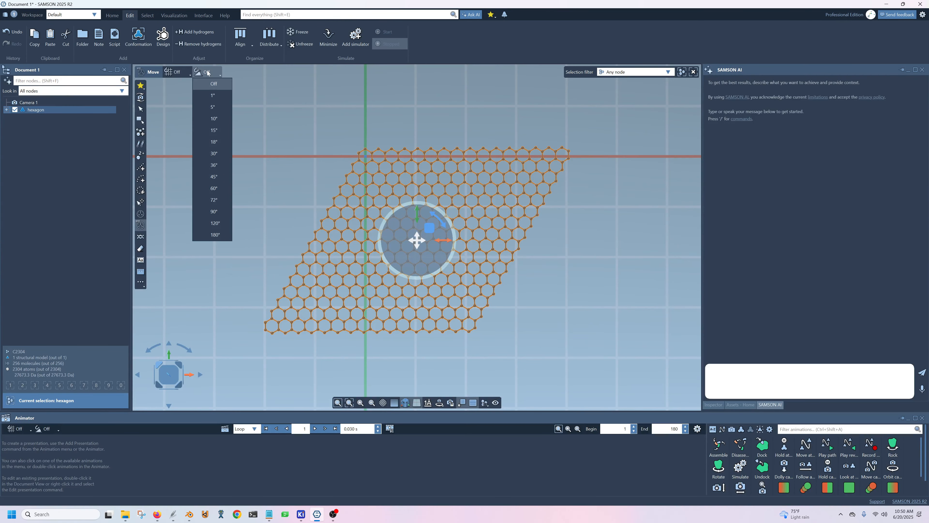
click(214, 188)
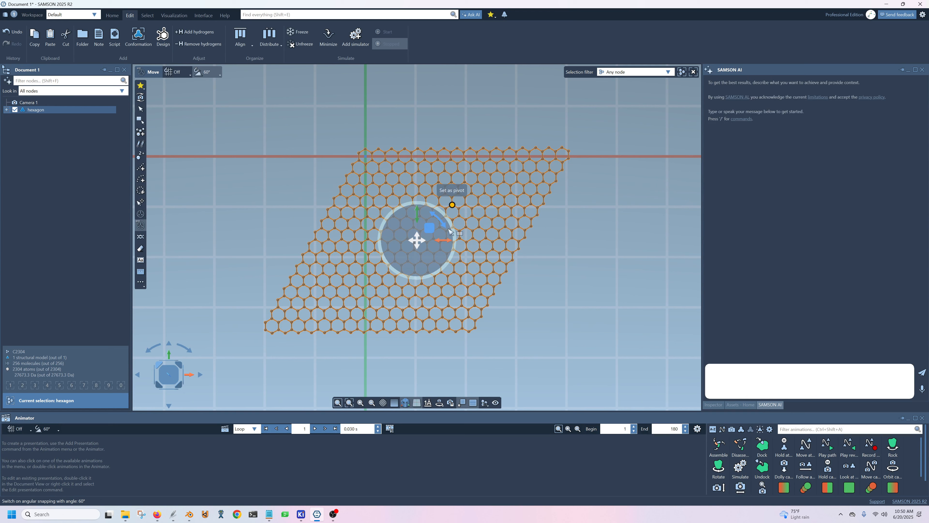
drag(444, 226, 431, 197)
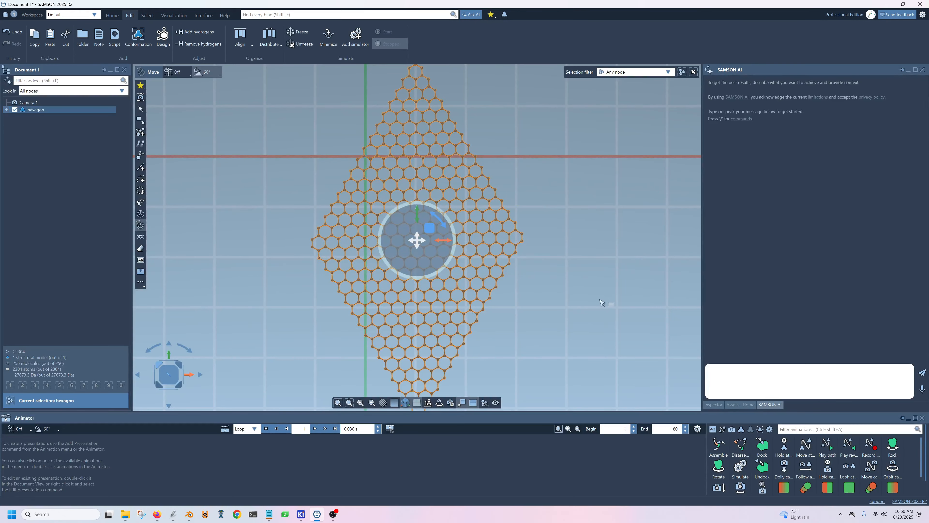
scroll(600, 297, down, 5)
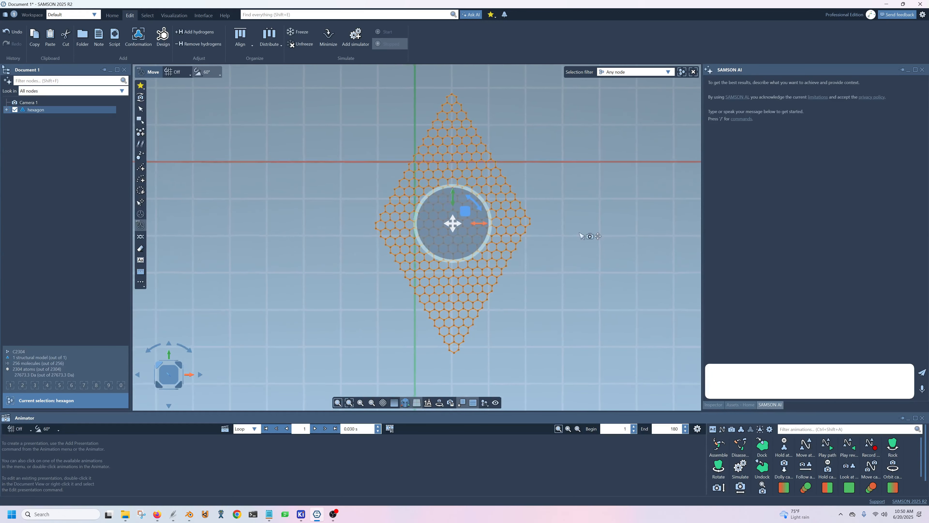
middle_drag(580, 233, 567, 234)
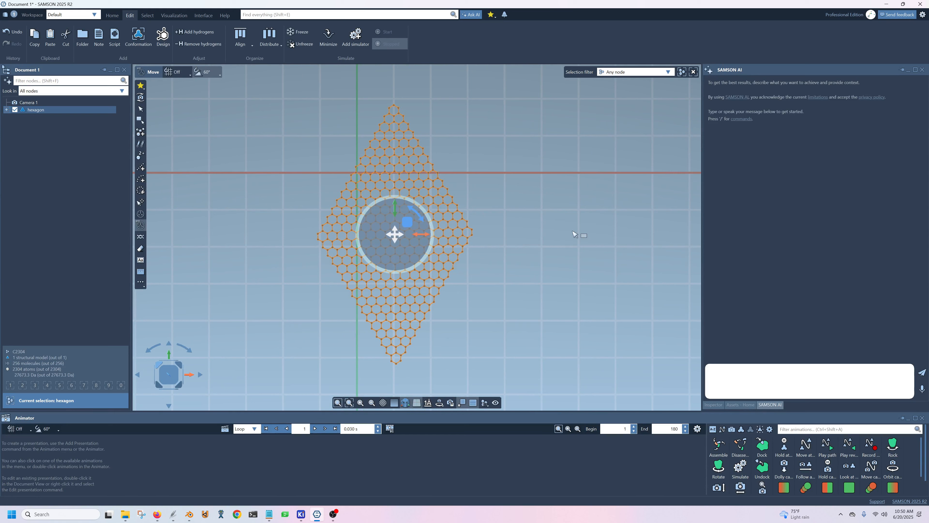
click(573, 248)
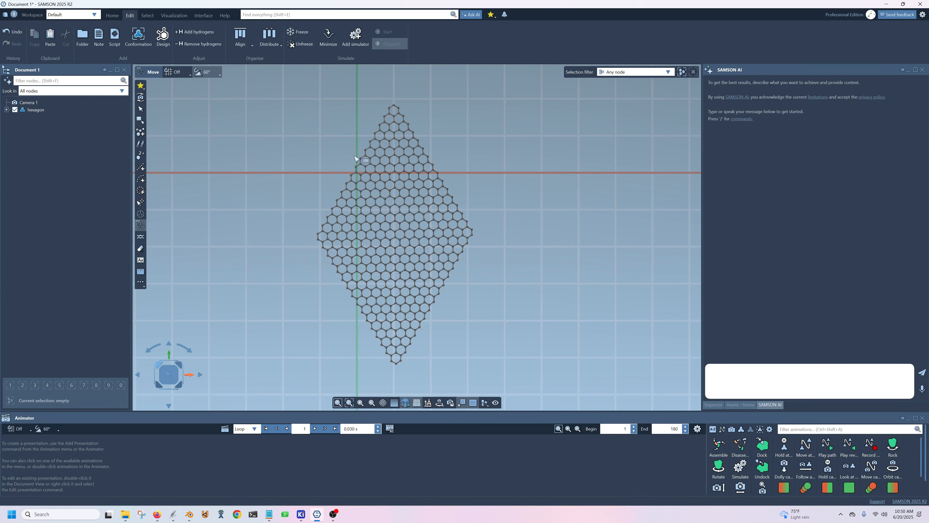
Delete the upper triangular tip of the diamond-shaped sheet with a rectangle selection, leaving a straight horizontal edge.
click(142, 122)
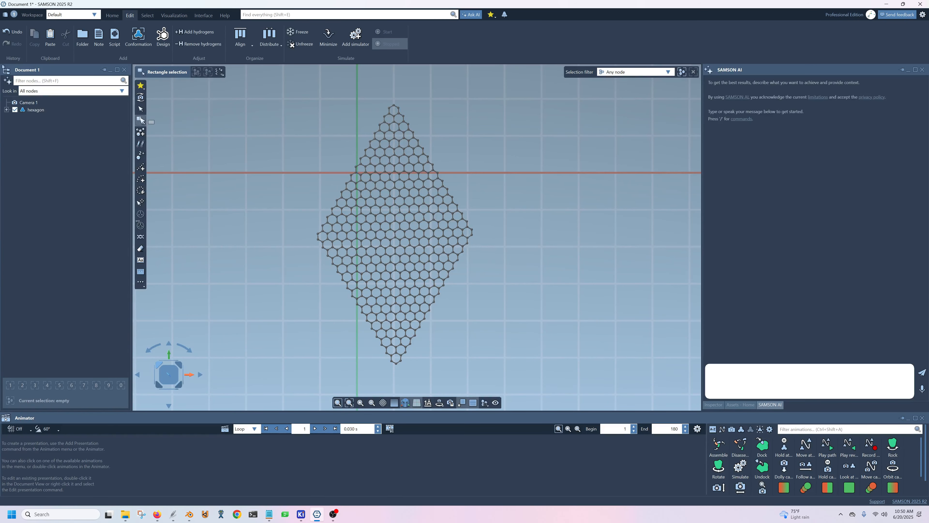
scroll(295, 172, up, 6)
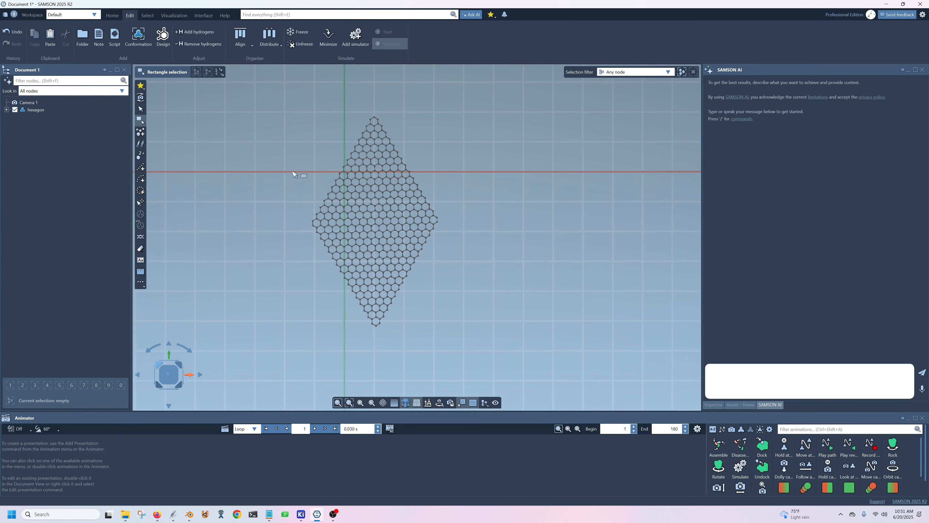
scroll(294, 176, down, 3)
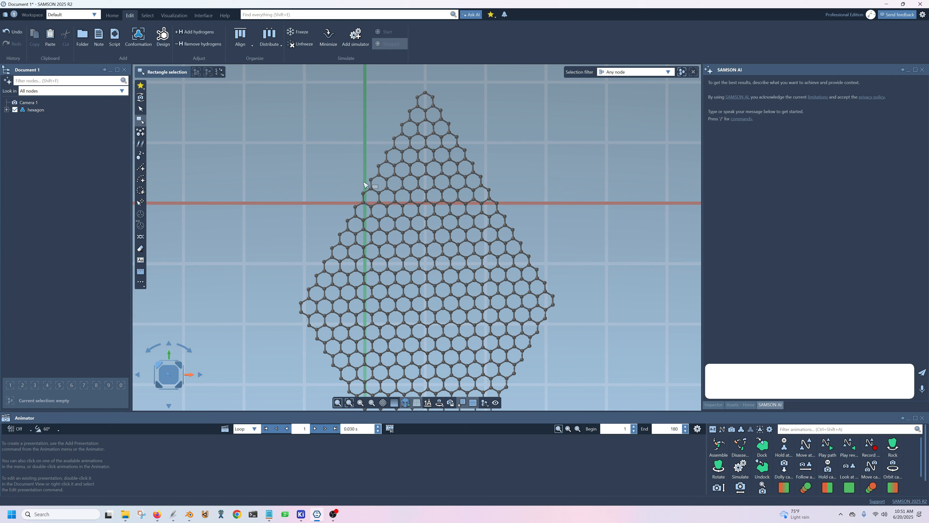
drag(364, 182, 496, 88)
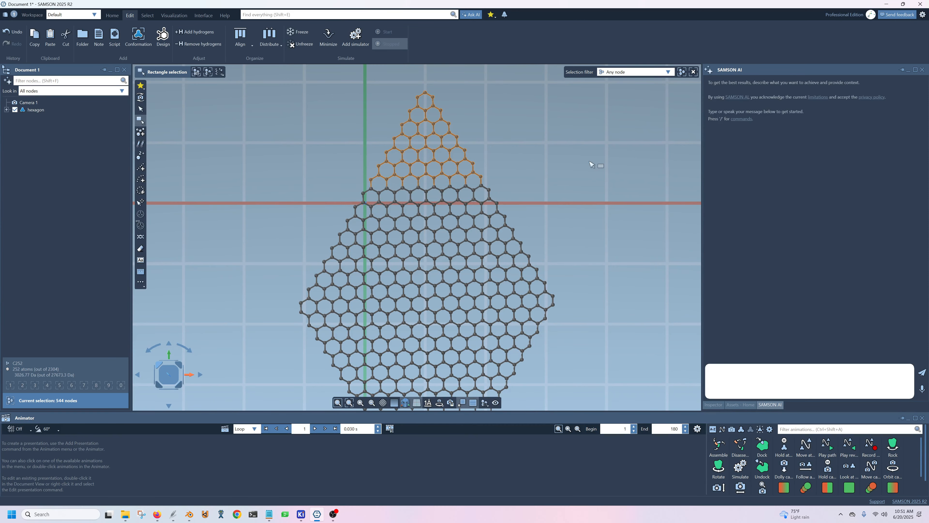
key(Delete)
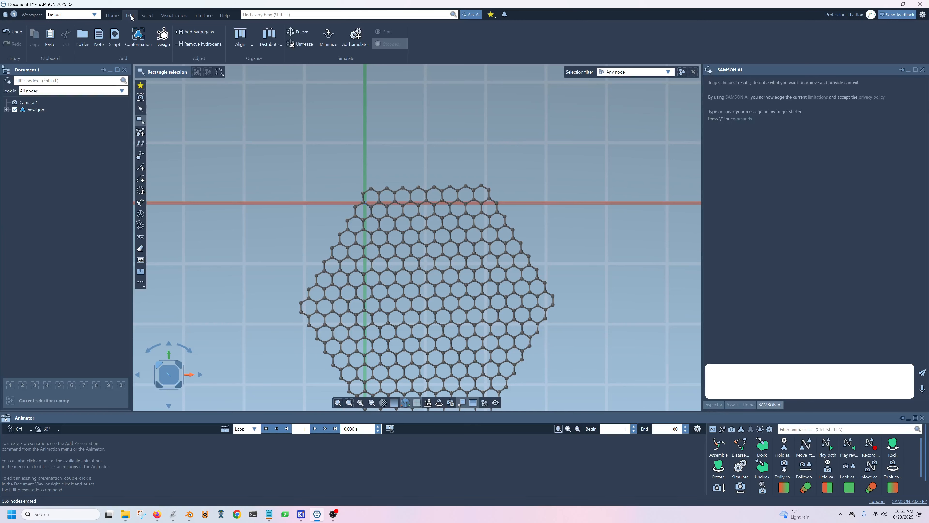
Check that the Select editor's "Perform deep selection (slower)" preference is enabled, and accept the preferences.
click(203, 15)
click(328, 37)
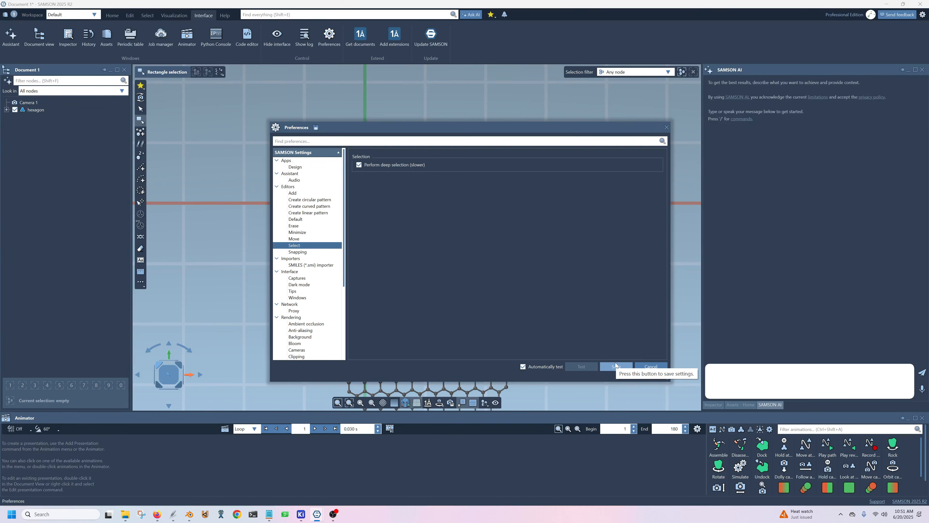
click(617, 366)
Delete the lower triangular tip of the sheet with a rectangle selection so a large hexagonal sheet remains.
middle_drag(613, 374, 577, 295)
scroll(599, 295, down, 2)
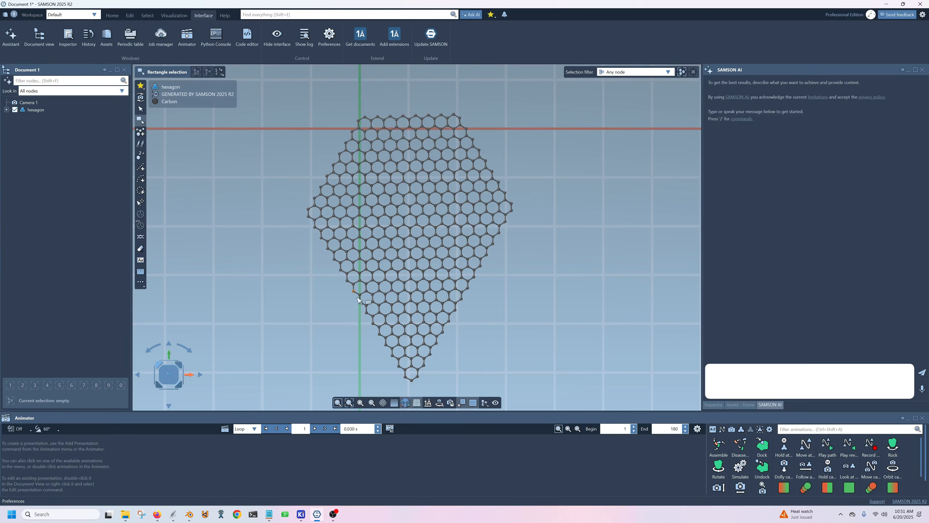
mouse_move(438, 341)
mouse_down()
mouse_move(479, 365)
mouse_move(478, 385)
mouse_up()
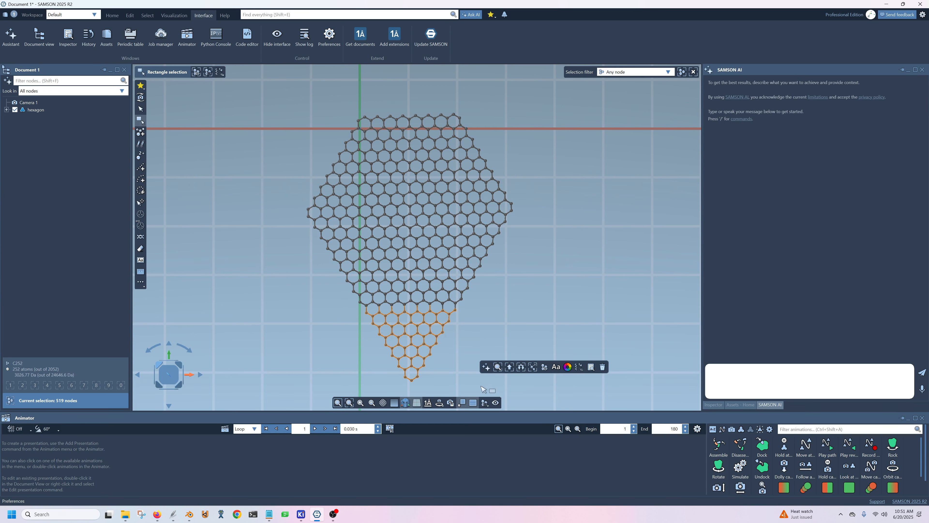
key(Delete)
scroll(545, 252, down, 3)
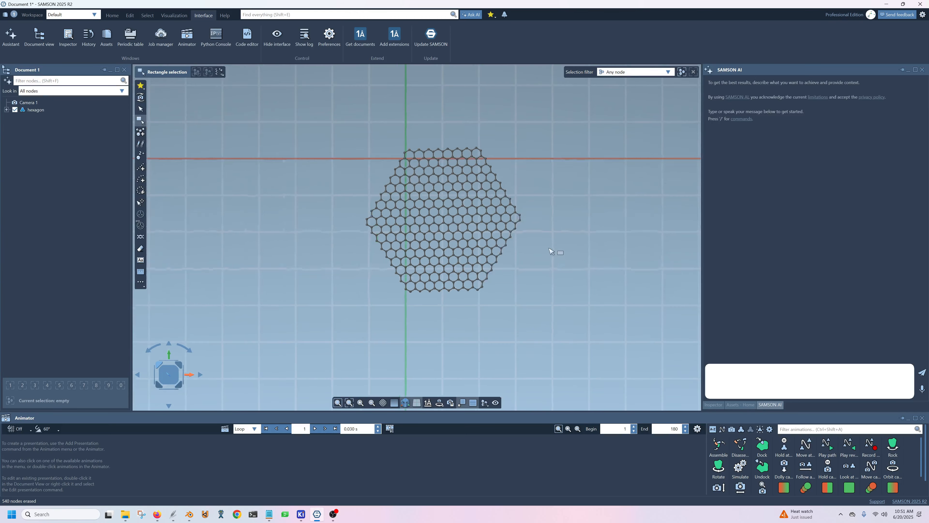
Add hydrogens to the complete hexagon model.
middle_drag(563, 256, 507, 274)
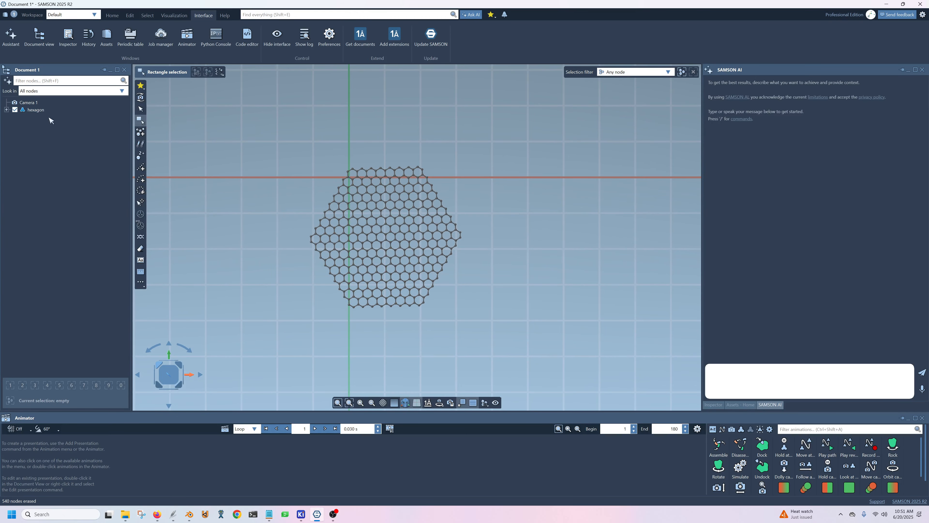
click(36, 110)
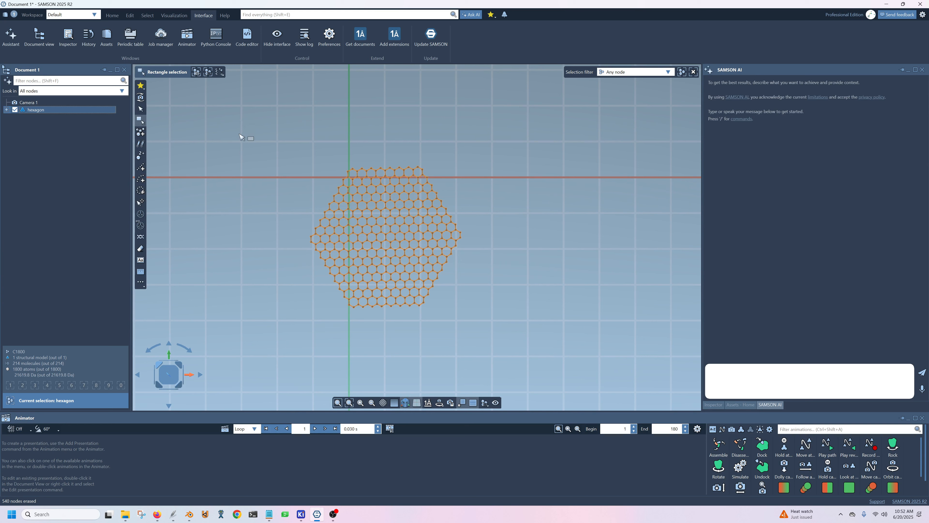
click(130, 15)
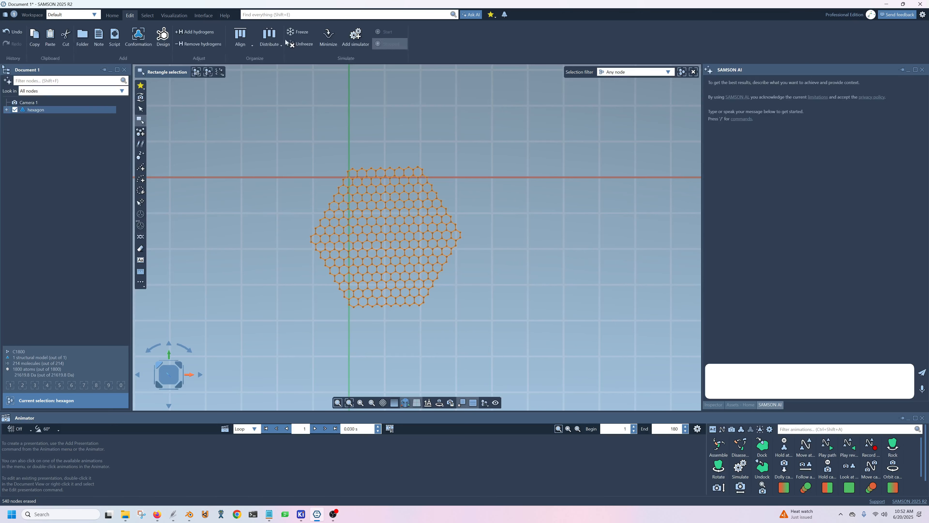
click(191, 34)
Run an energy minimization on the hydrogenated sheet, stop it, and clear the selection to inspect the structure.
click(328, 36)
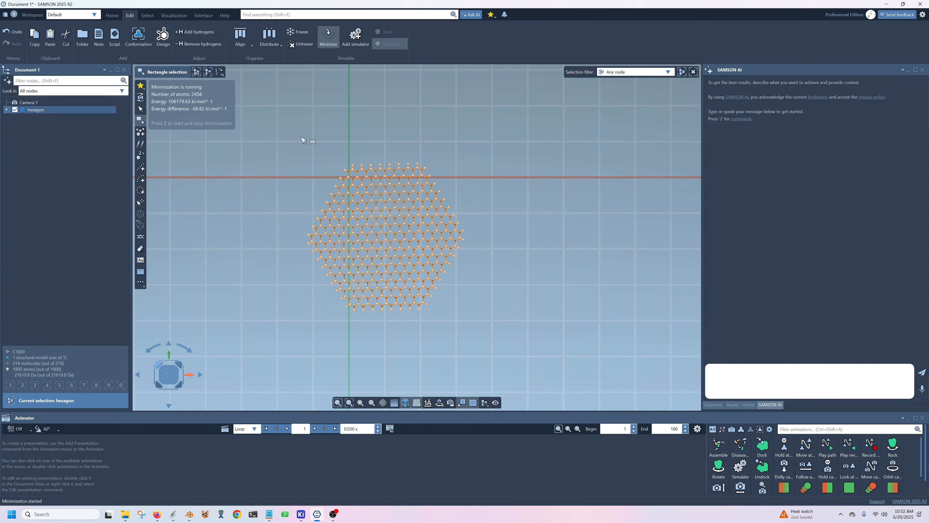
key(z)
click(271, 172)
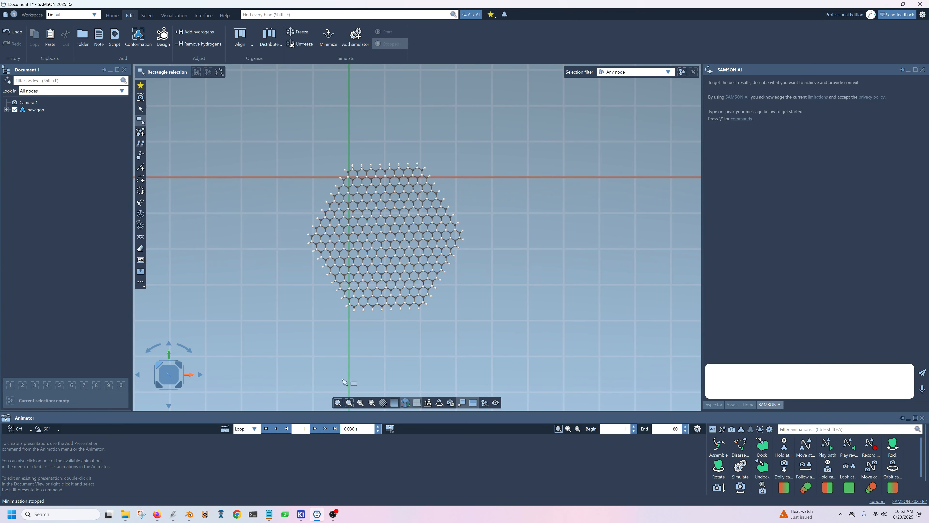
mouse_move(412, 349)
middle_down()
mouse_move(425, 230)
mouse_move(391, 323)
mouse_move(272, 303)
mouse_move(258, 208)
mouse_move(406, 221)
mouse_move(484, 260)
mouse_move(483, 297)
mouse_move(446, 326)
mouse_move(432, 359)
mouse_move(442, 370)
mouse_move(436, 344)
mouse_move(394, 348)
mouse_move(404, 345)
middle_up()
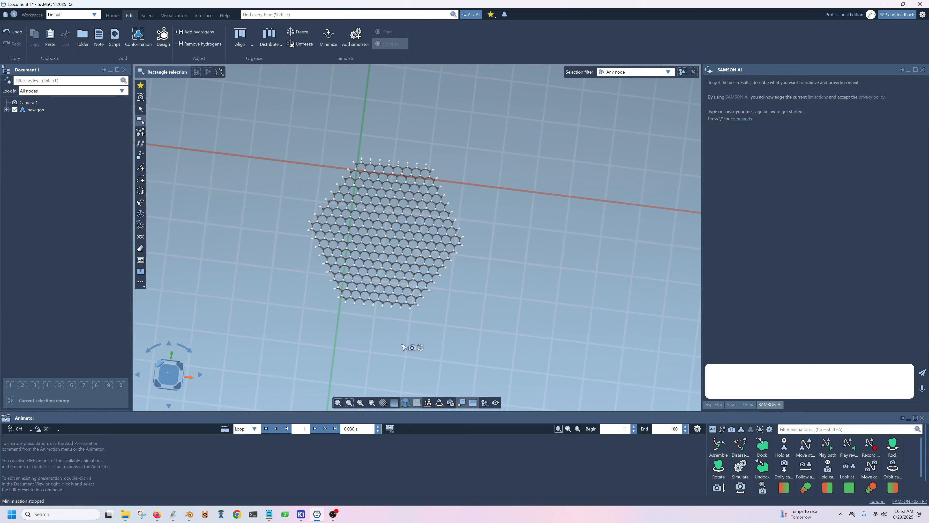
scroll(276, 228, up, 4)
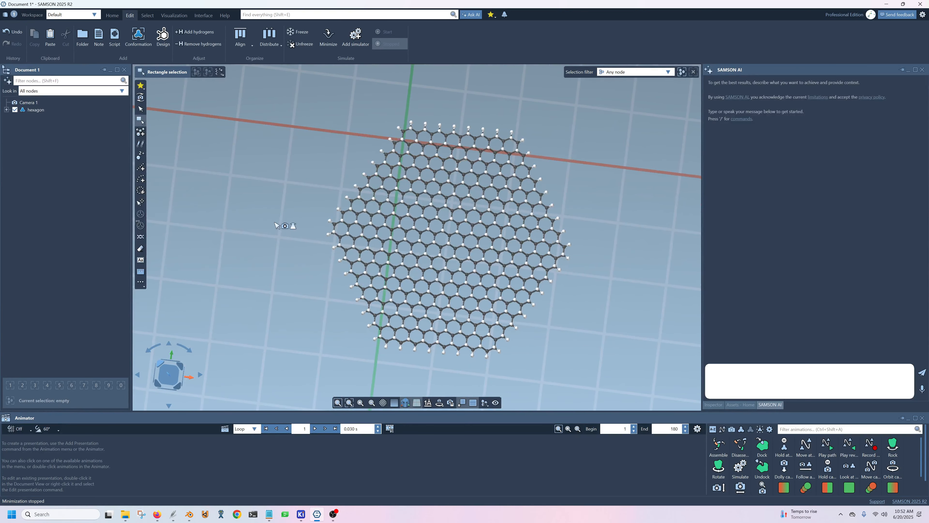